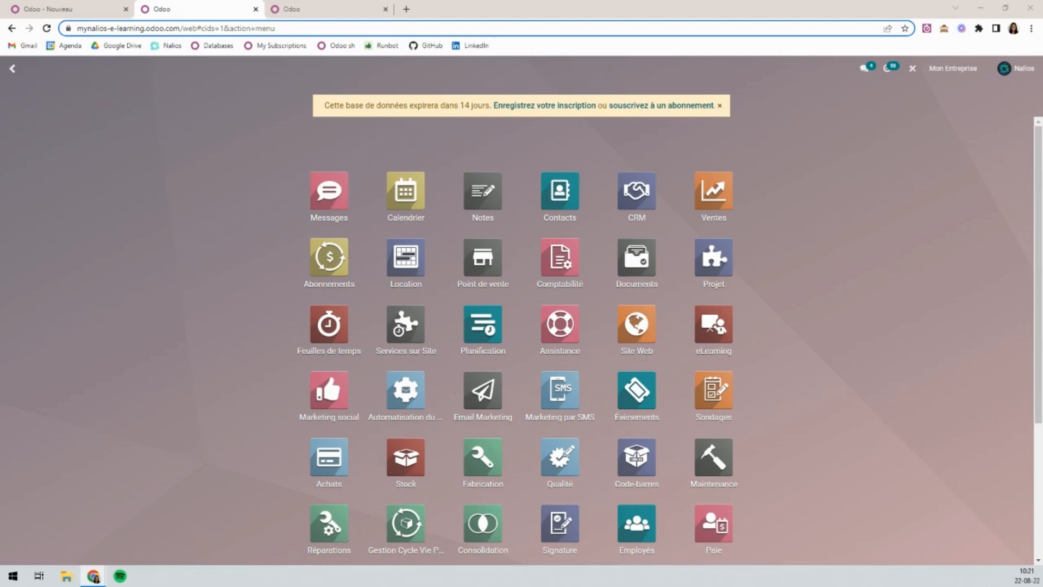
- Open the Régie article from the article list in the Ventes application
left_click(721, 206)
left_click(205, 72)
left_click(211, 90)
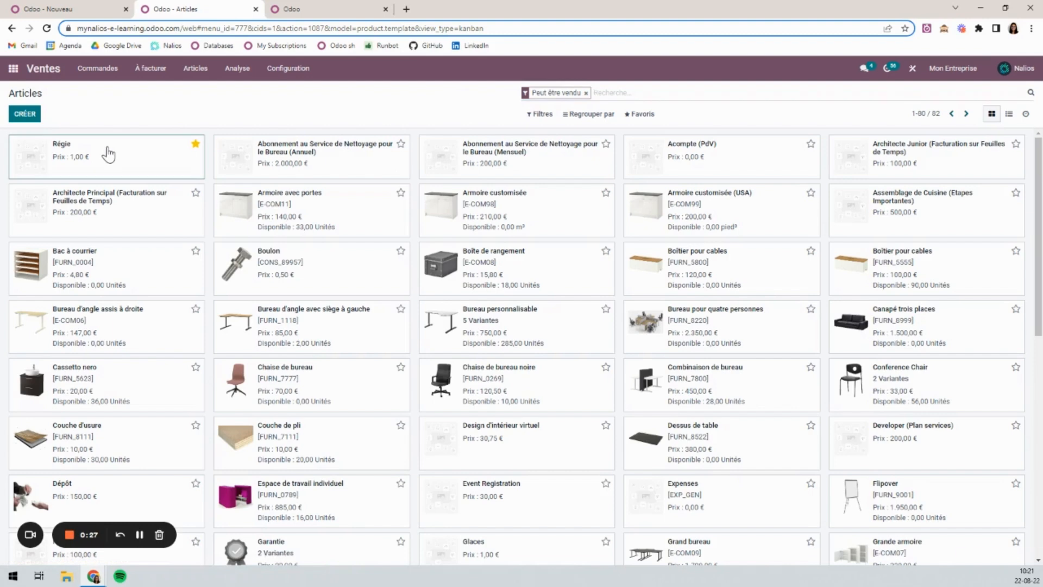
left_click(106, 153)
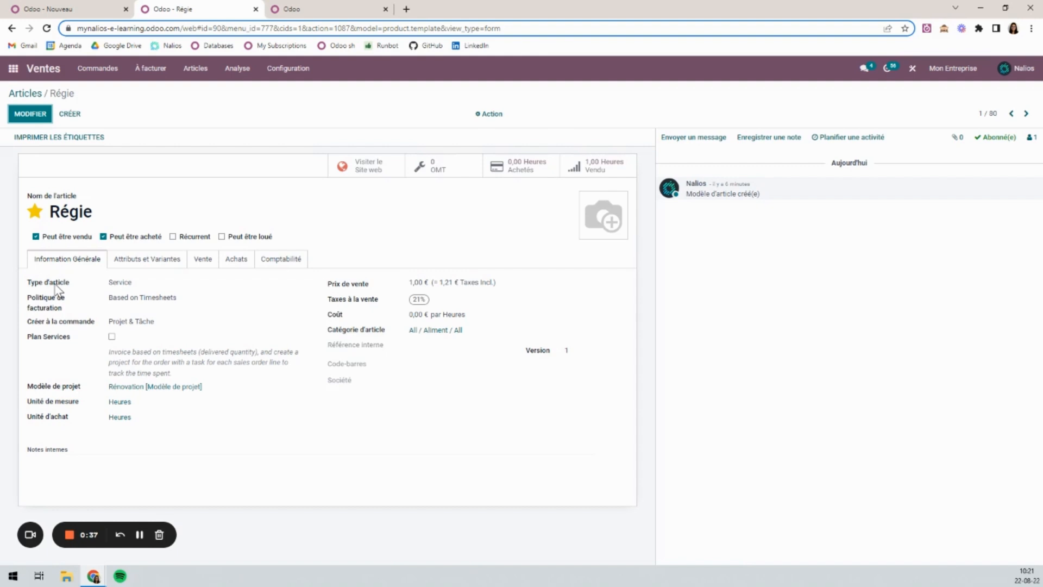
- Set the Régie article's invoicing policy to Based on Timesheets and save the article
mouse_move(58, 288)
left_click(29, 114)
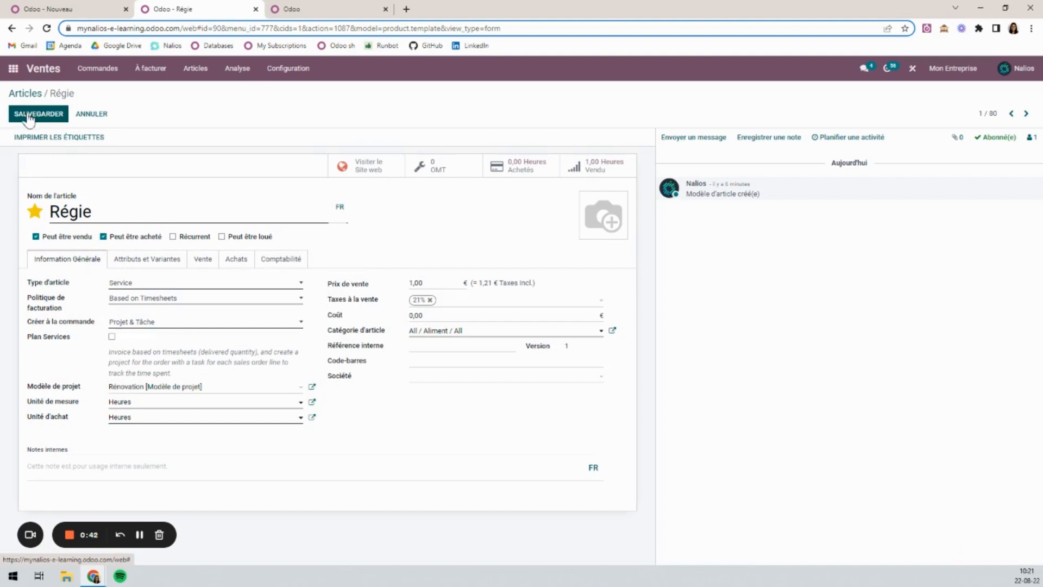
left_click(198, 299)
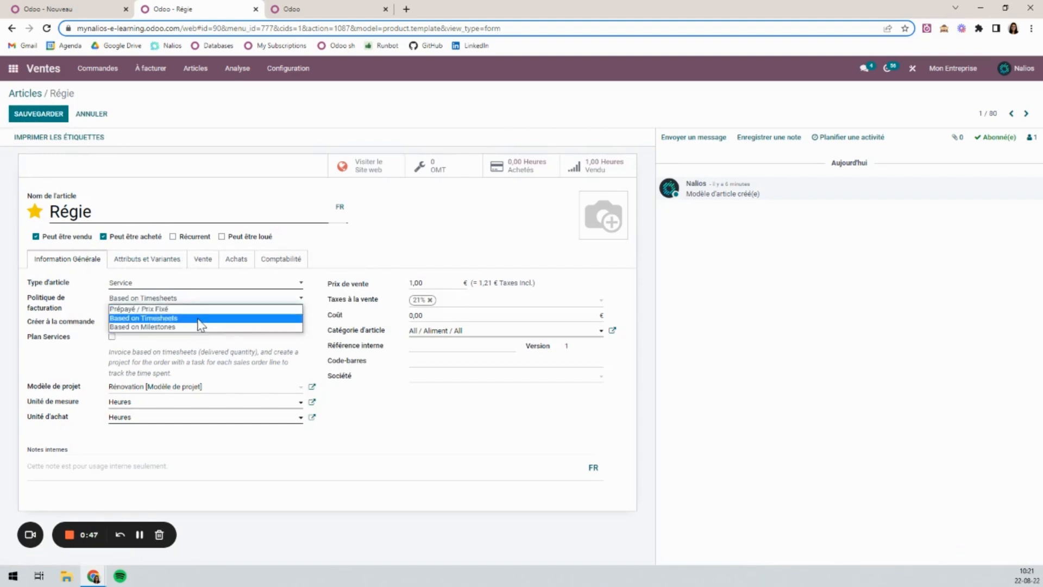
left_click(200, 319)
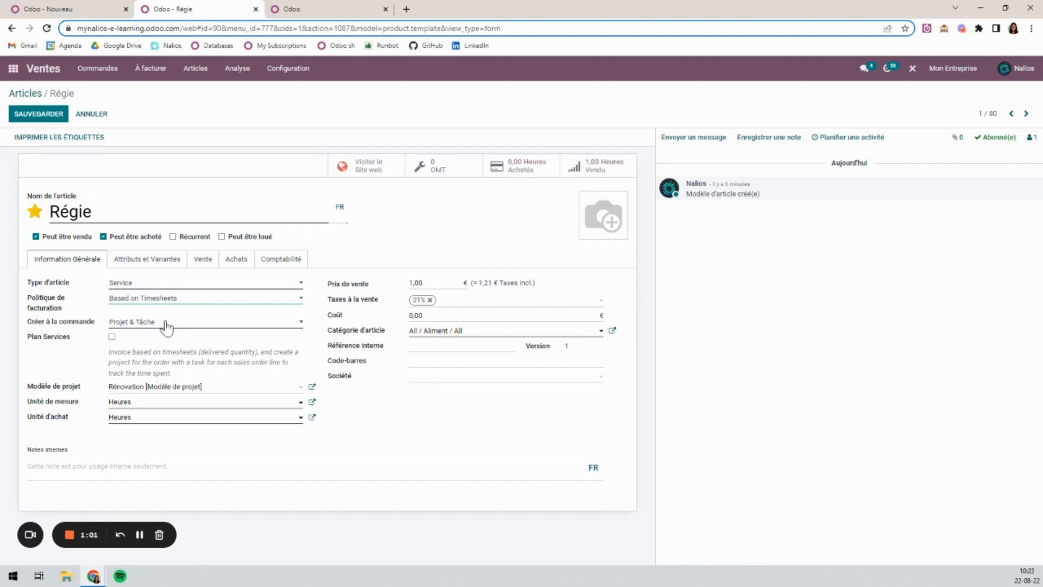
left_click(152, 405)
left_click(152, 405)
left_click(33, 114)
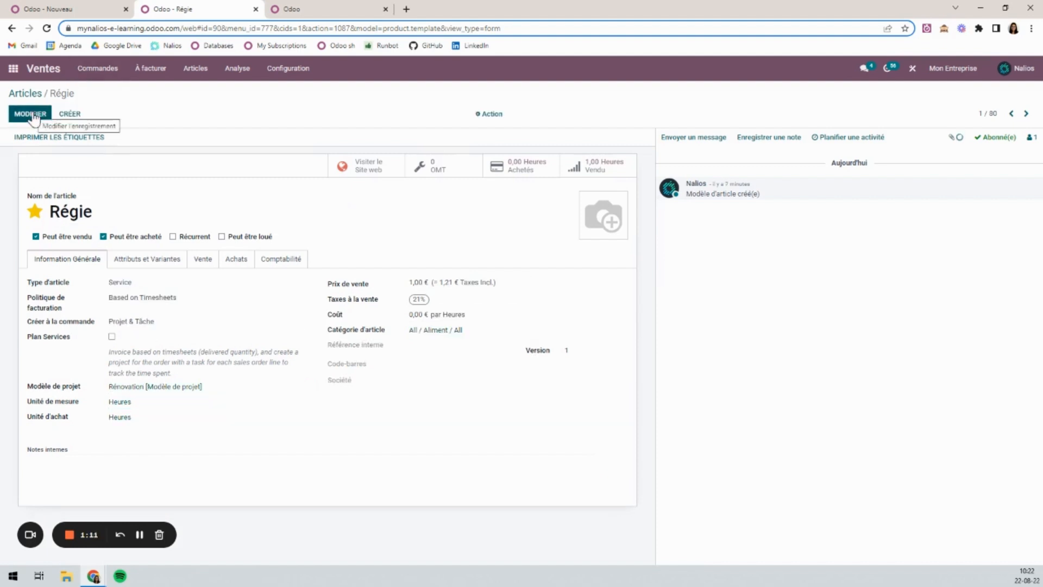
- Create a new quotation for the customer Atelier Anvers
left_click(87, 68)
left_click(87, 93)
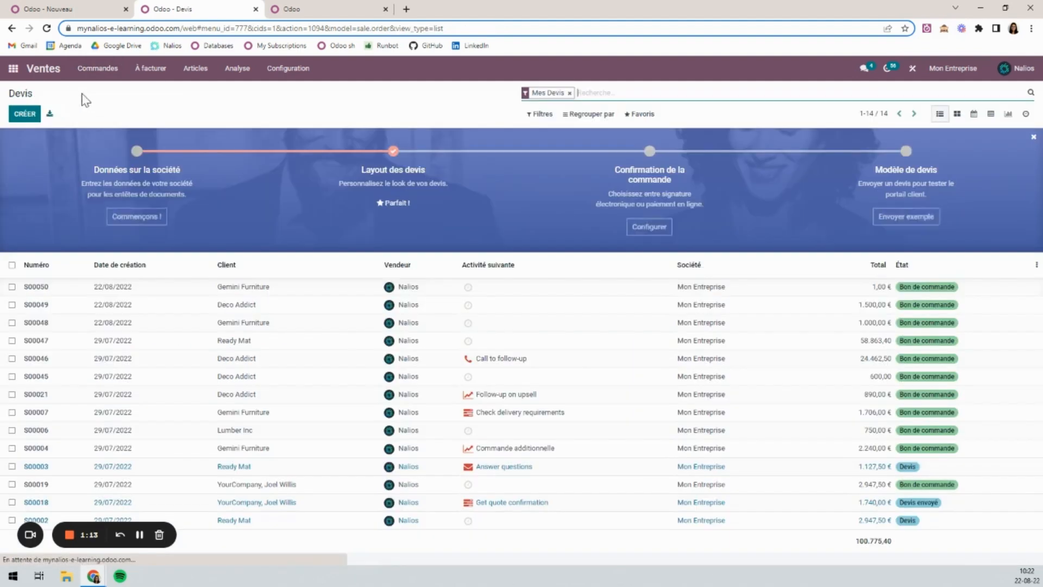
left_click(25, 114)
left_click(145, 239)
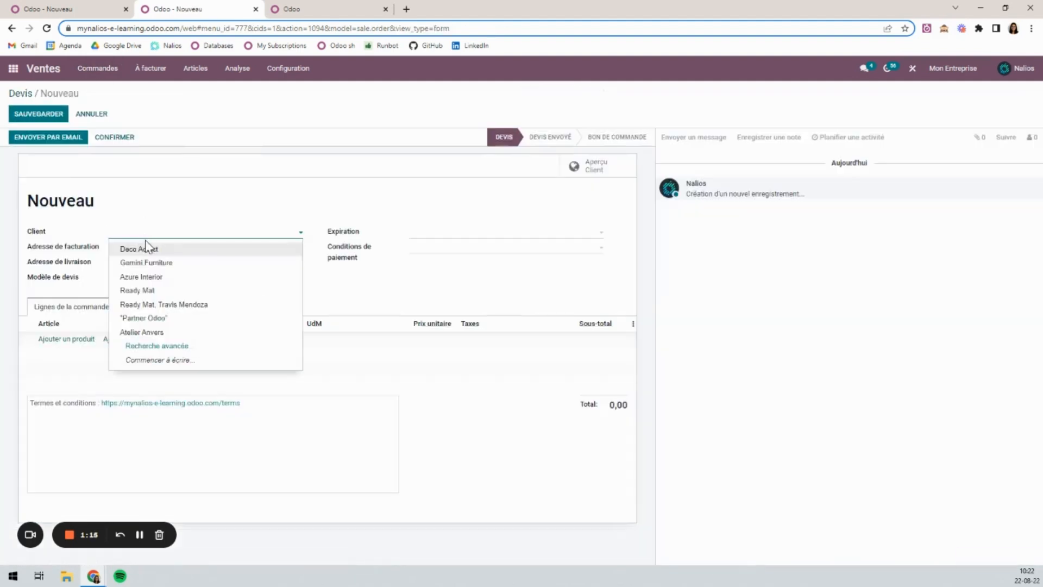
left_click(131, 332)
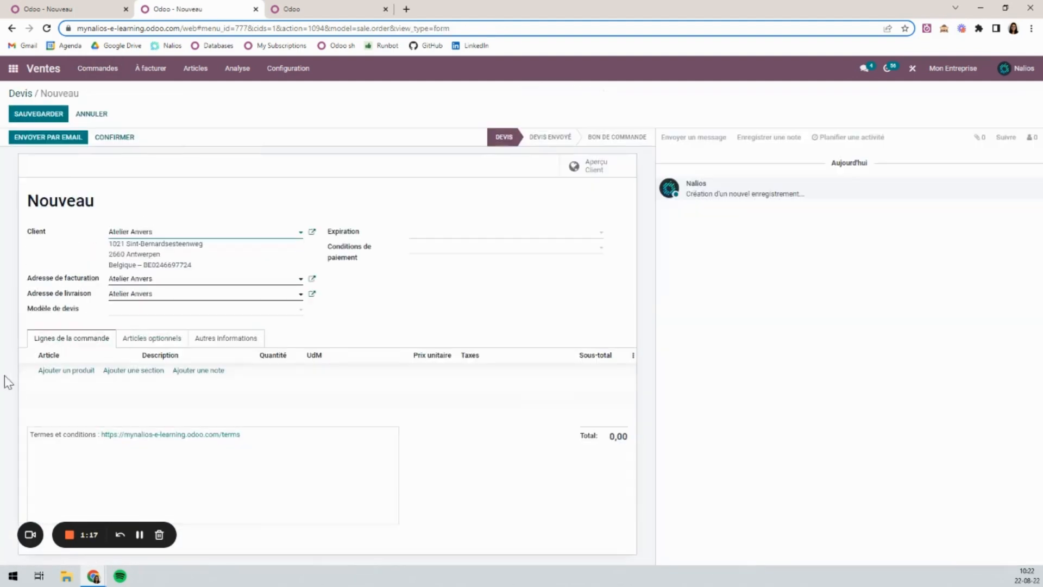
- Add a Régie line with a quantity of 150 hours, then save and confirm the quotation
left_click(49, 371)
type("me")
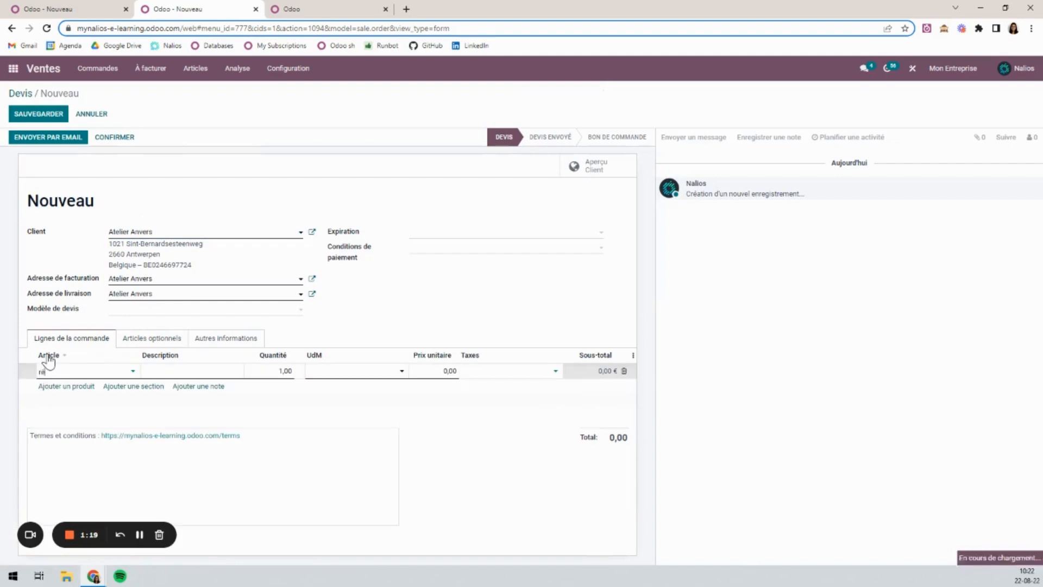
type("gie")
key("Return")
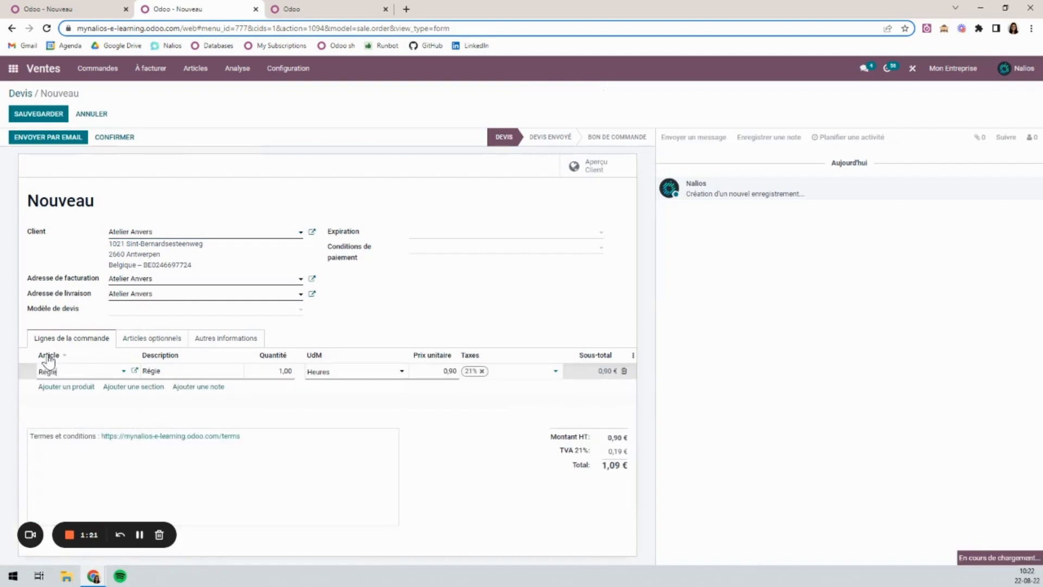
left_click(264, 368)
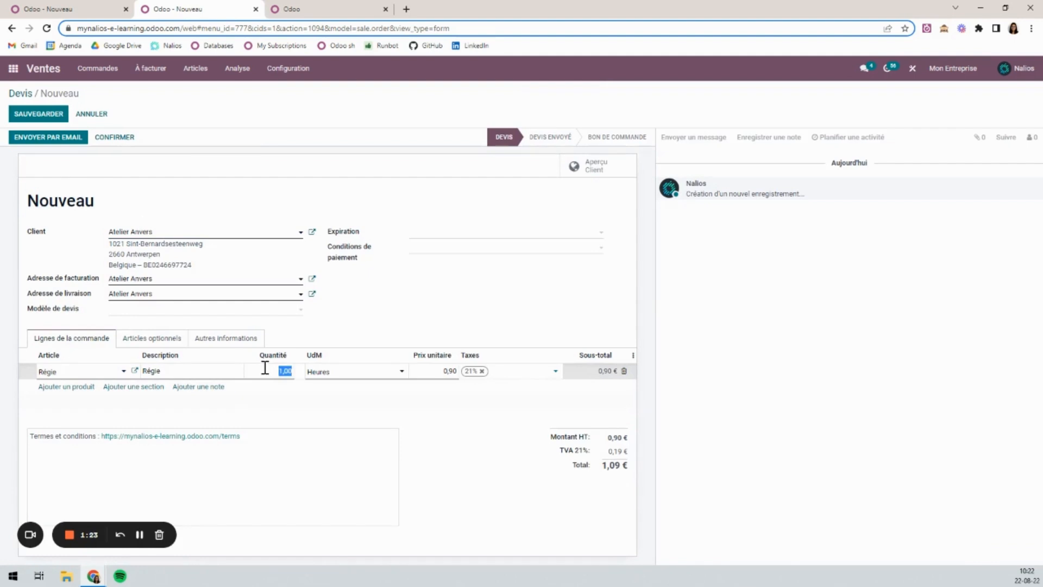
type("15")
left_click(471, 444)
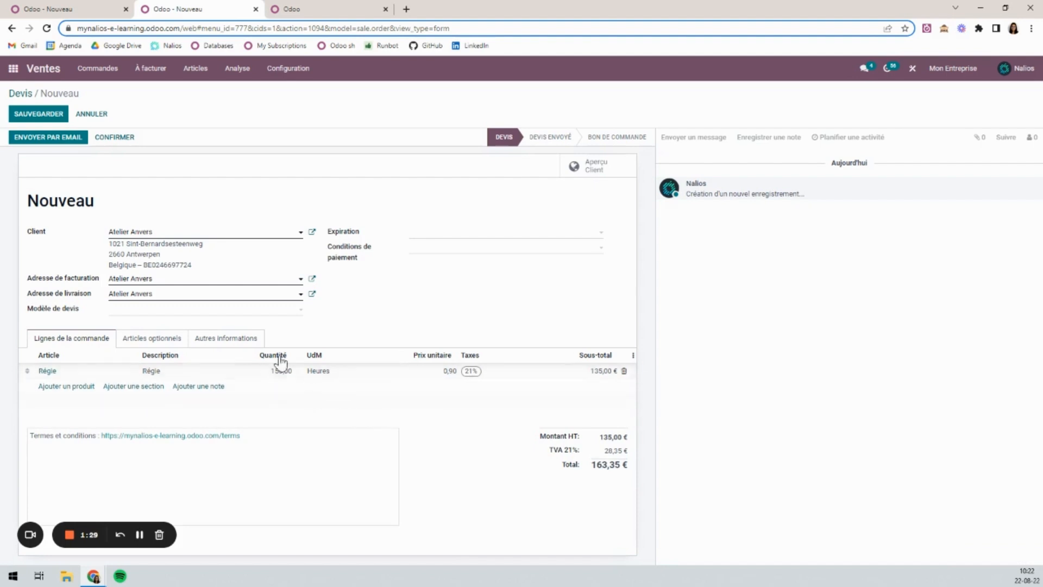
left_click(22, 116)
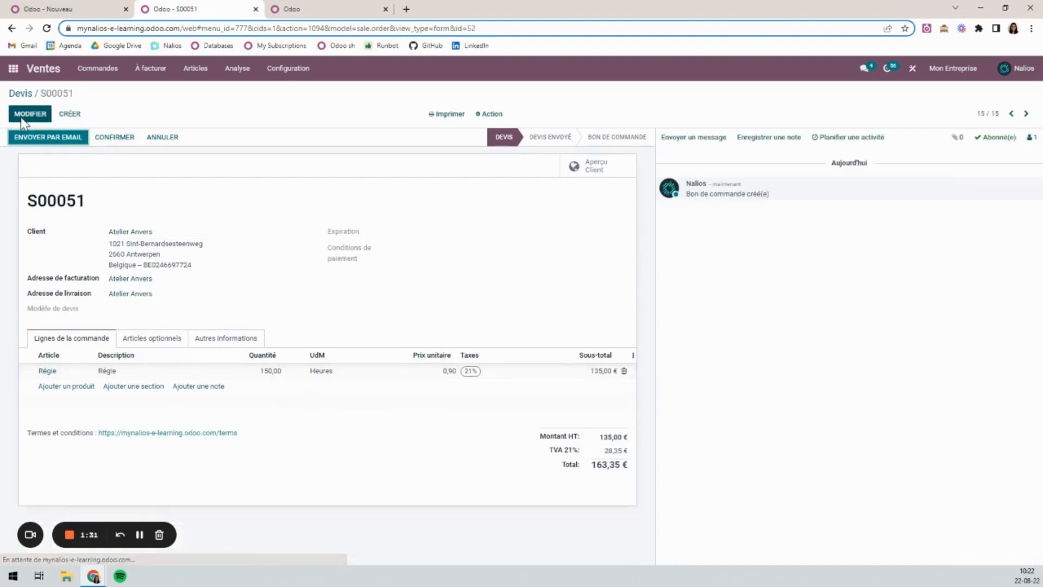
left_click(103, 140)
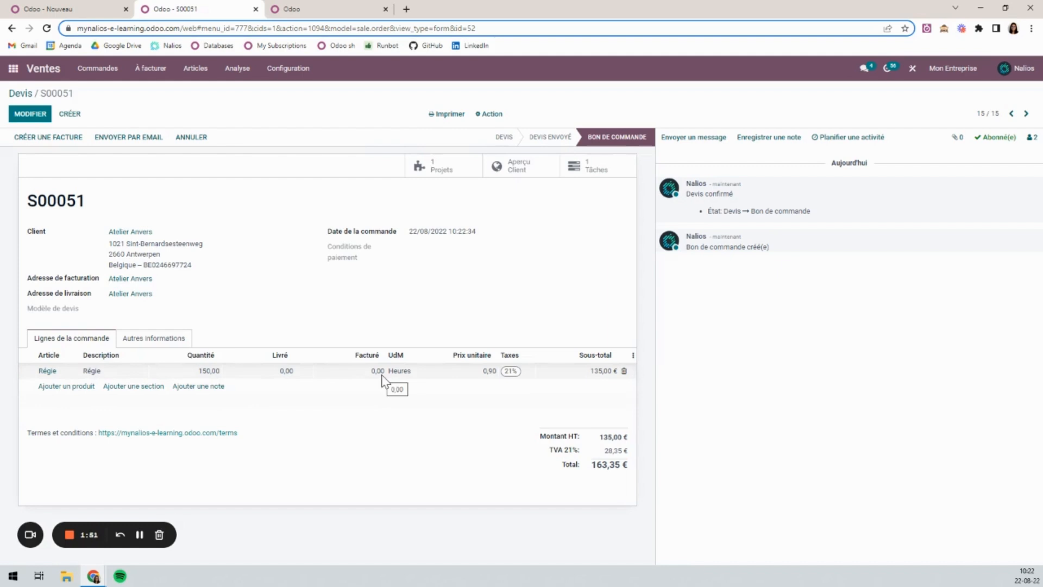
- Record a timesheet line of 5 hours on the order's Régie task and save the task
left_click(596, 170)
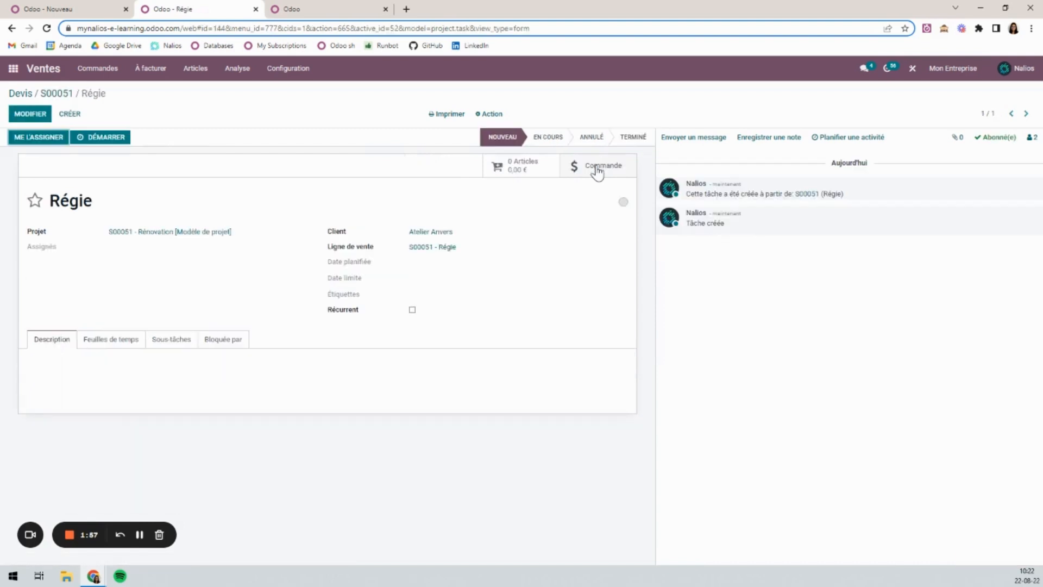
left_click(103, 339)
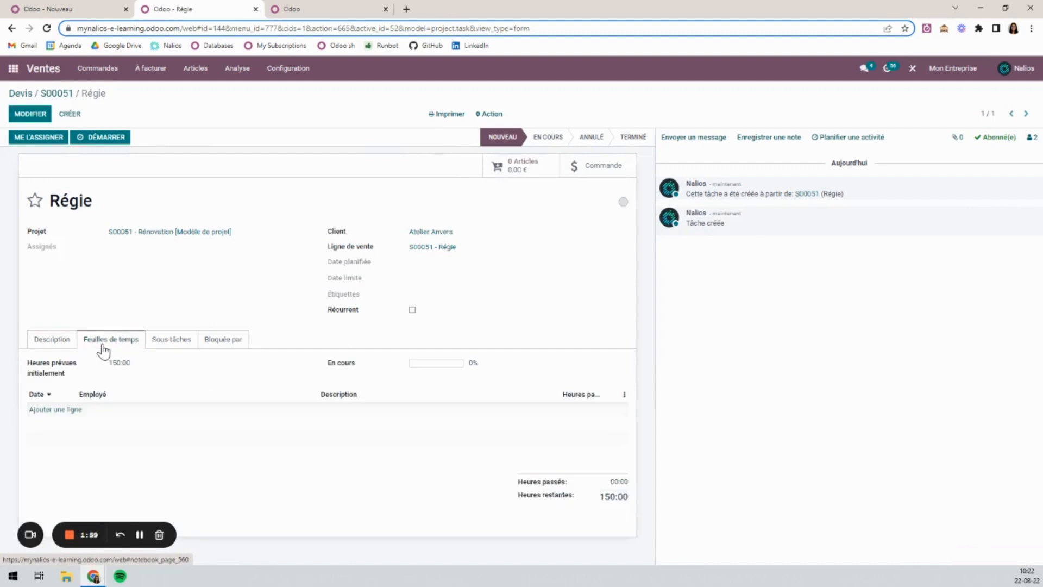
left_click(26, 115)
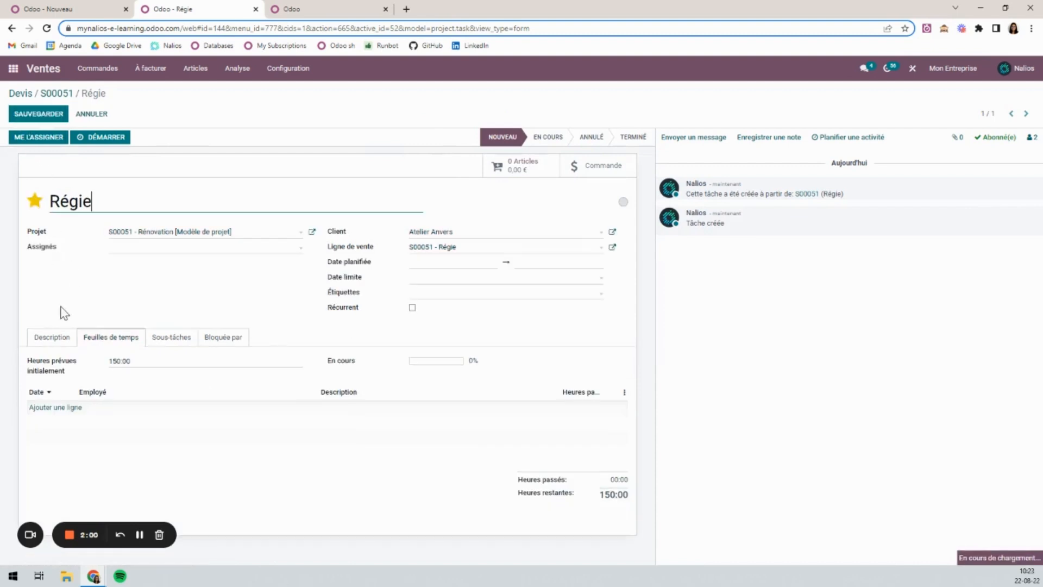
left_click(64, 408)
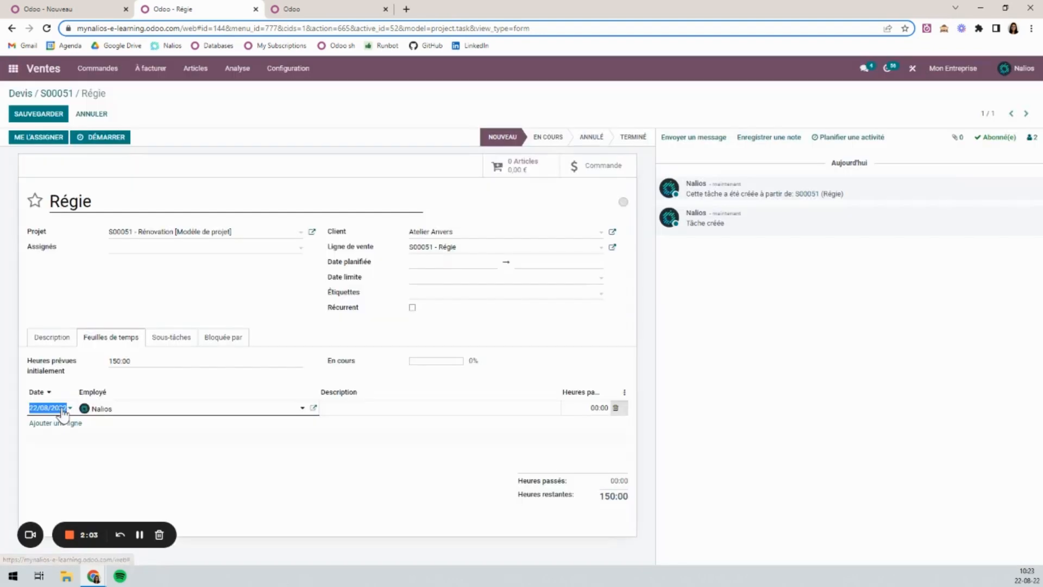
left_click(366, 409)
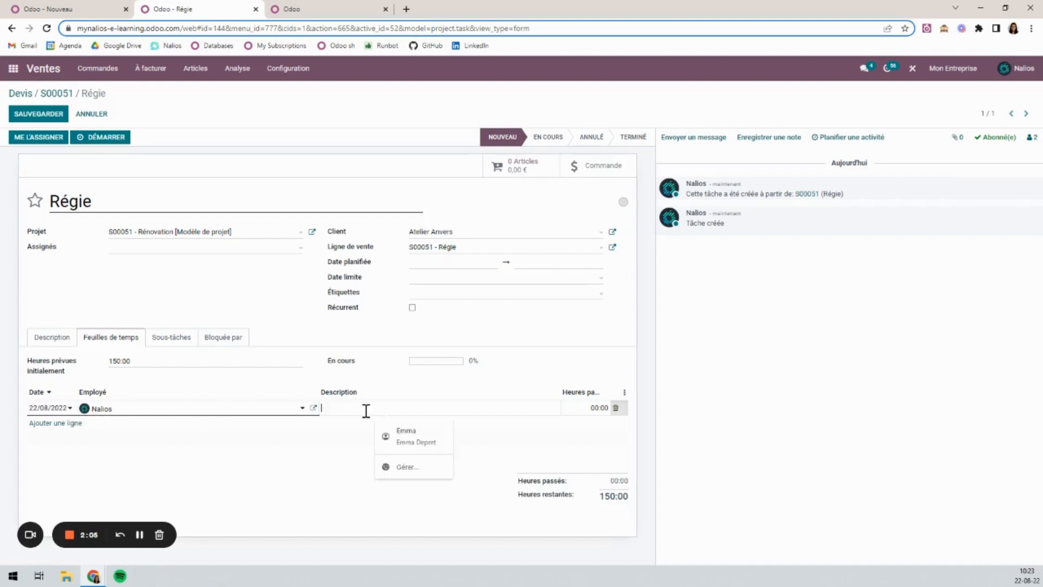
left_click(607, 408)
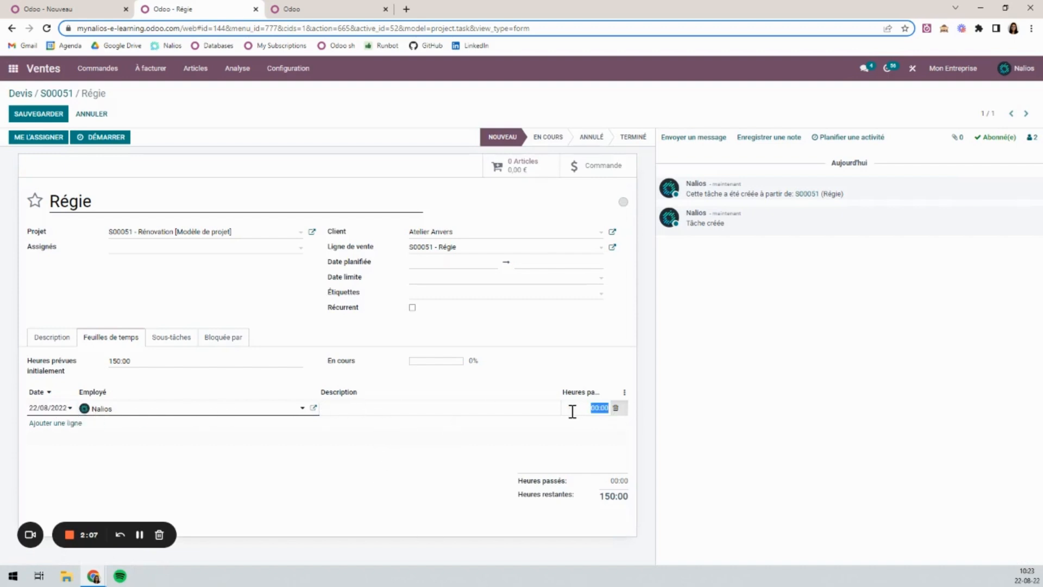
type("8")
left_click(506, 448)
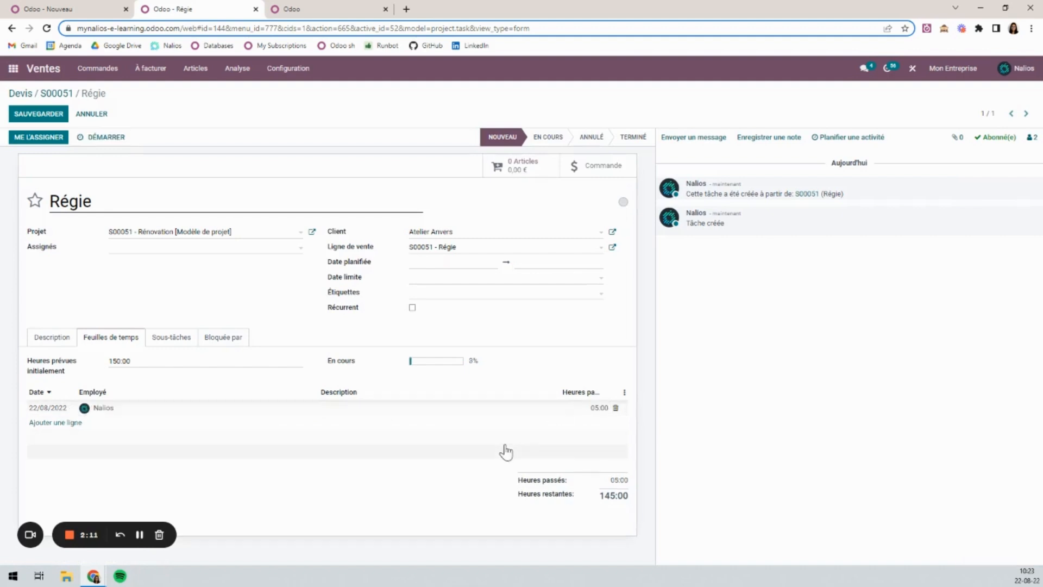
left_click(39, 114)
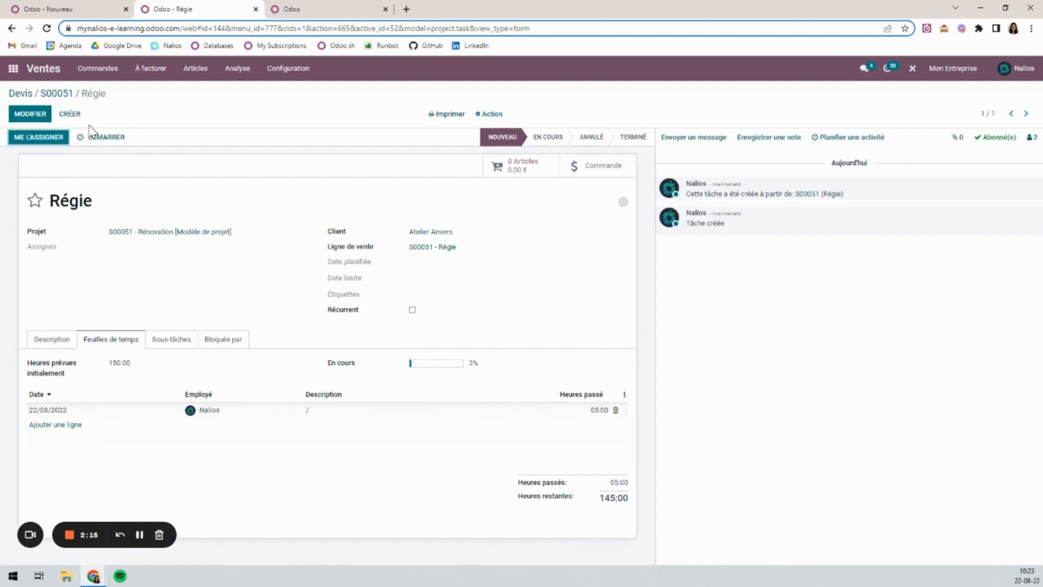
- Validate the Régie timesheet entry recorded on the sales order and return to the order
left_click(47, 96)
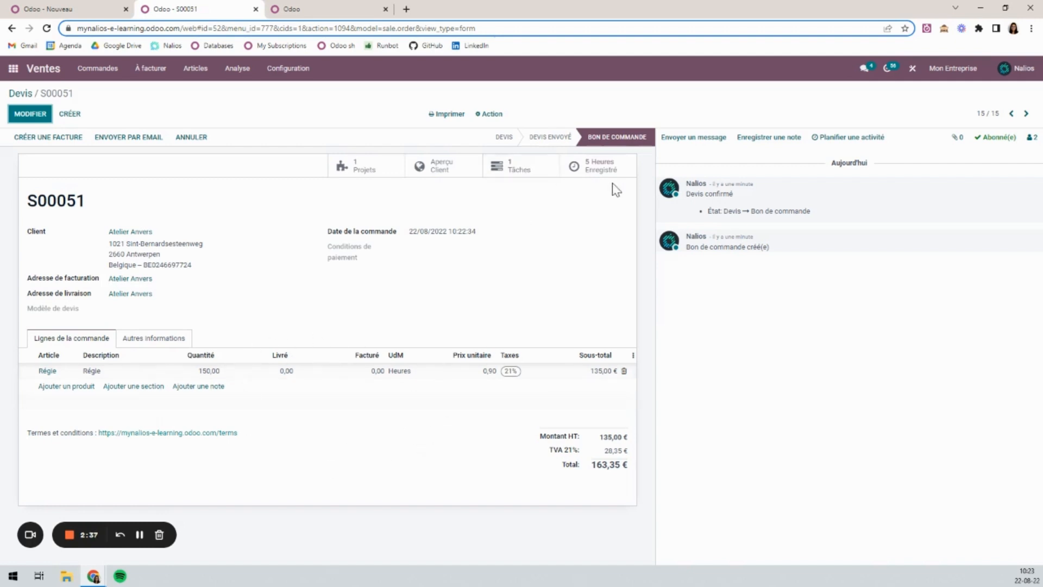
left_click(610, 169)
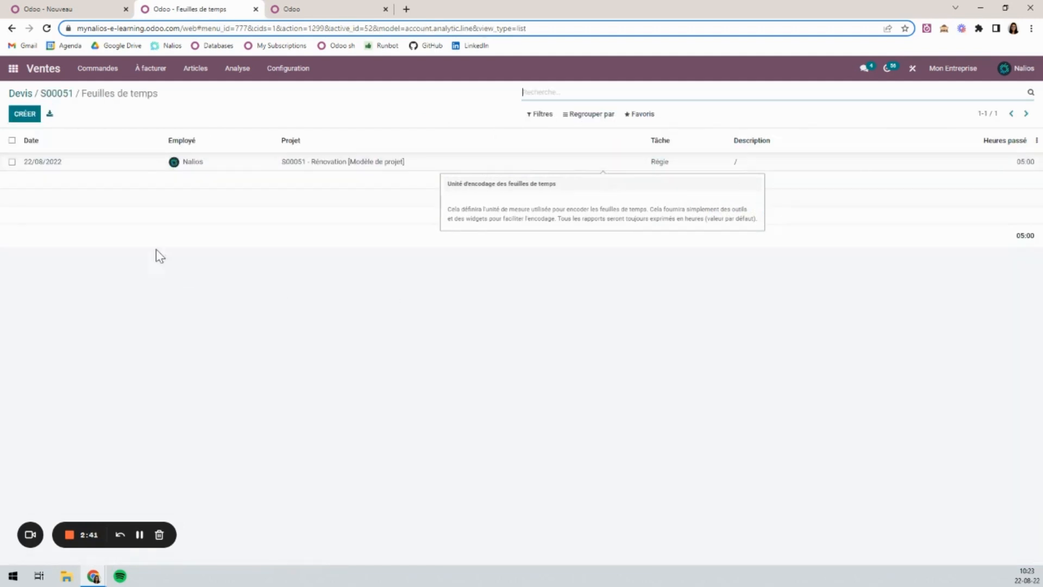
left_click(12, 162)
left_click(491, 116)
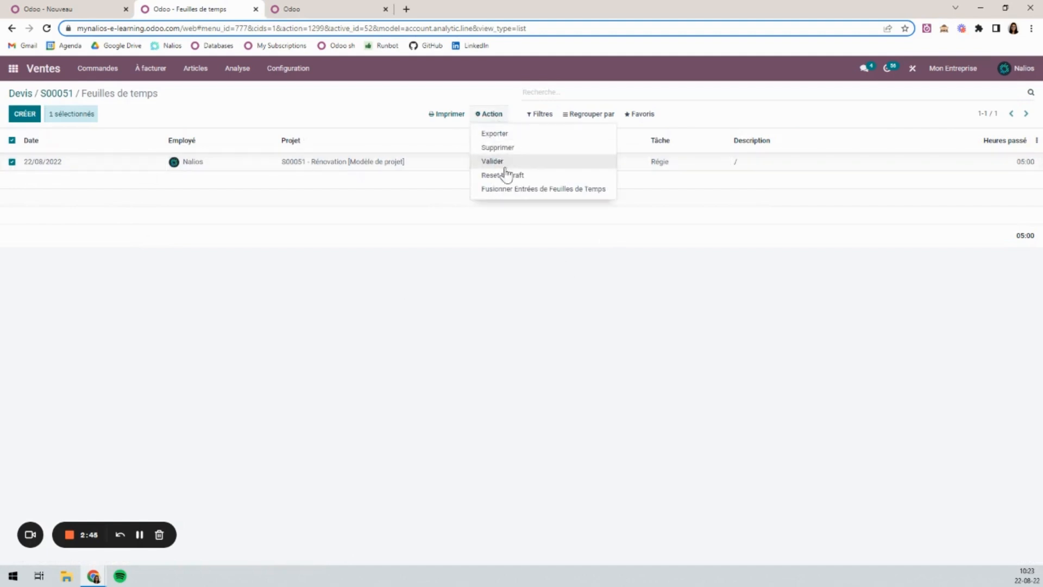
left_click(506, 165)
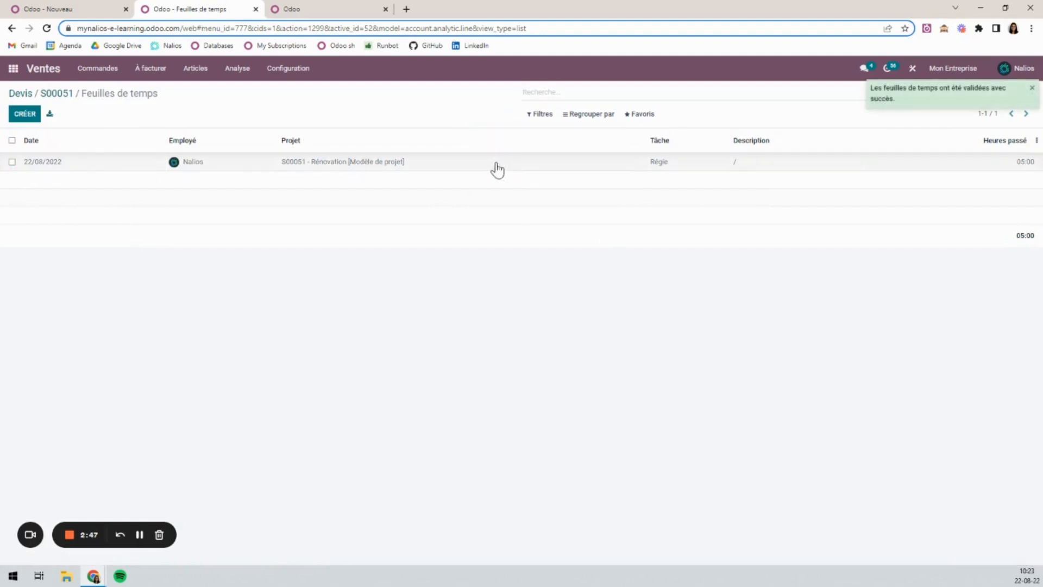
left_click(68, 98)
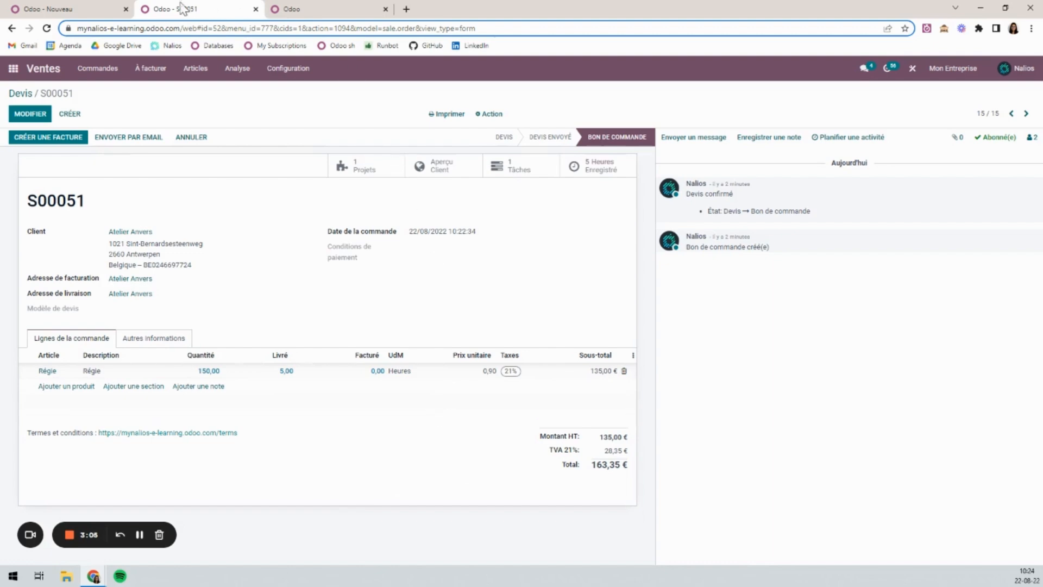
- Set the invoicing policy in the Feuilles de temps settings to "Toutes les feuilles de temps enregistrées" and save
left_click(7, 72)
scroll(629, 406, "down", 3)
scroll(629, 407, "up", 3)
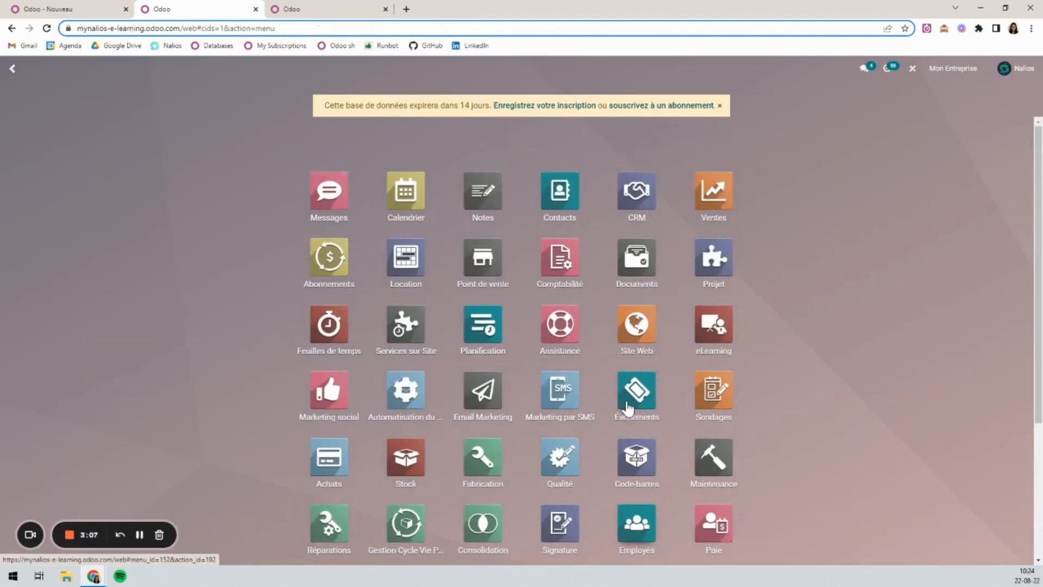
left_click(329, 320)
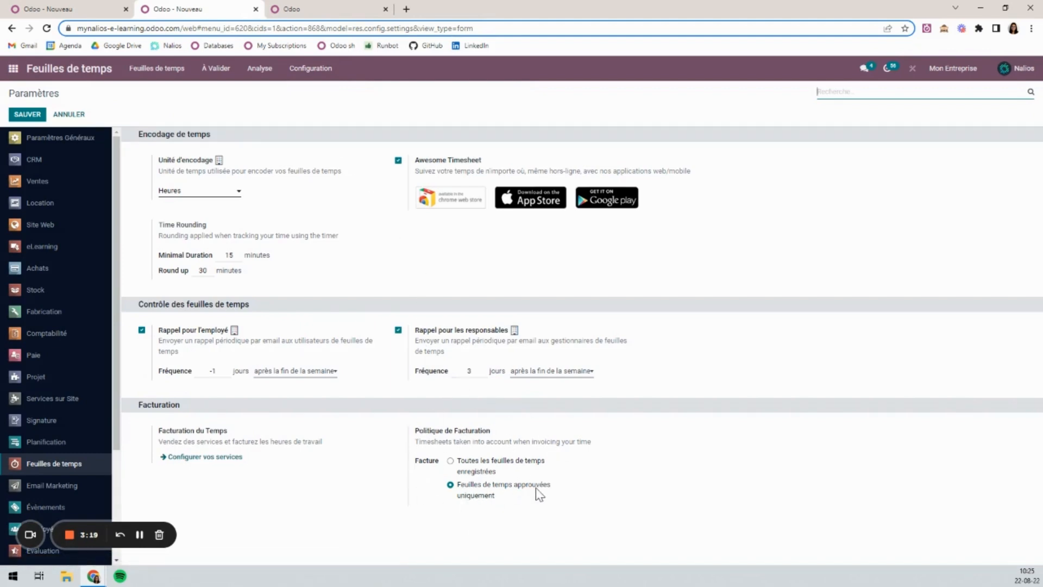
left_click(451, 462)
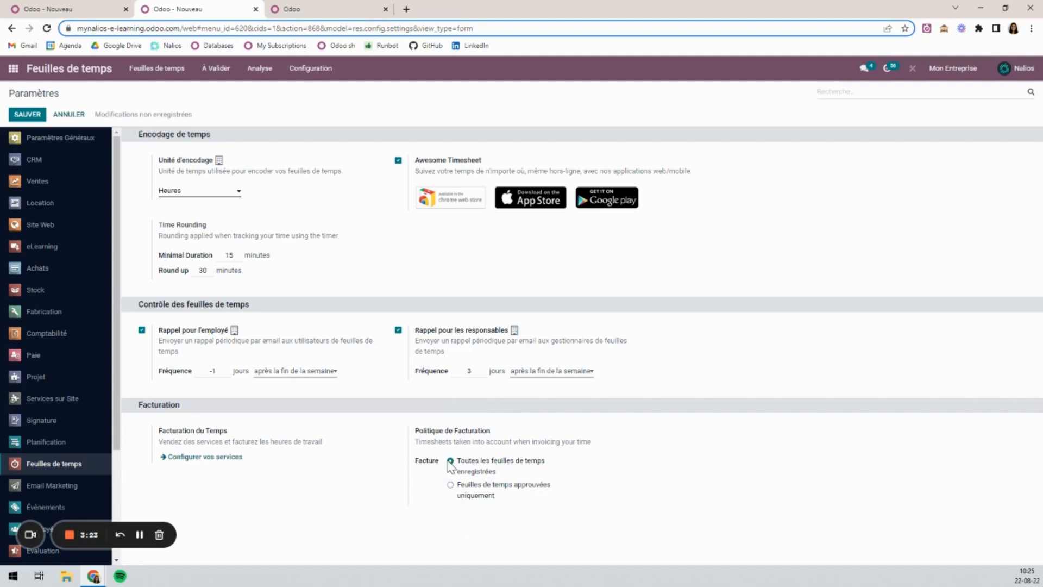
left_click(26, 116)
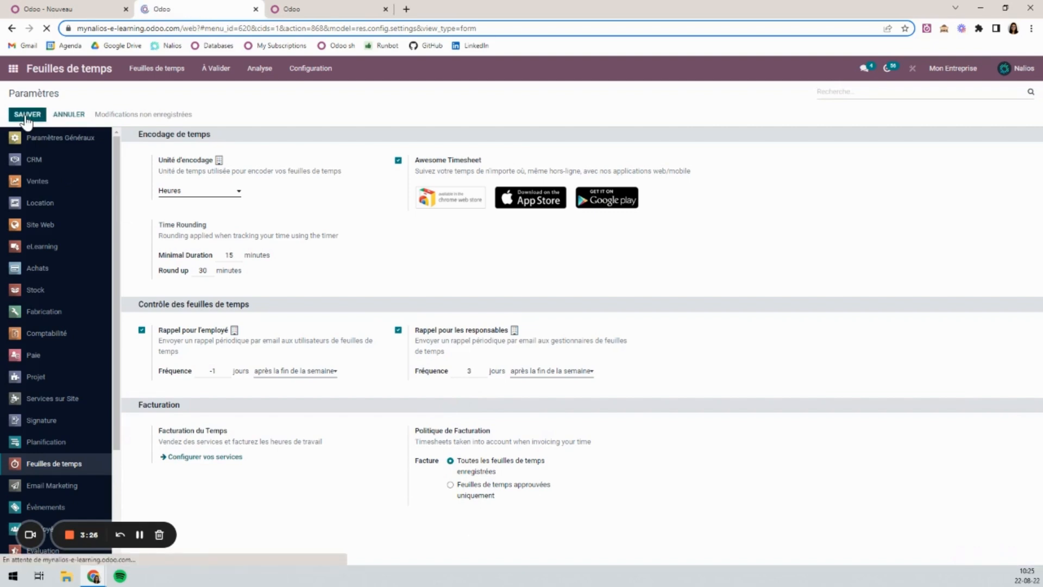
- Reopen the Atelier Anvers sales order in the Ventes application
left_click(12, 69)
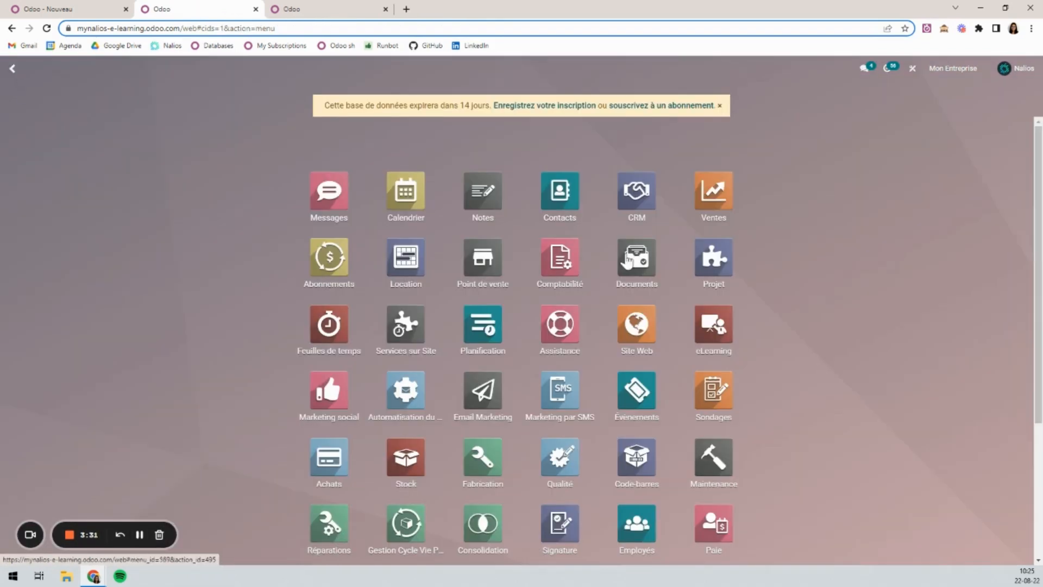
left_click(709, 204)
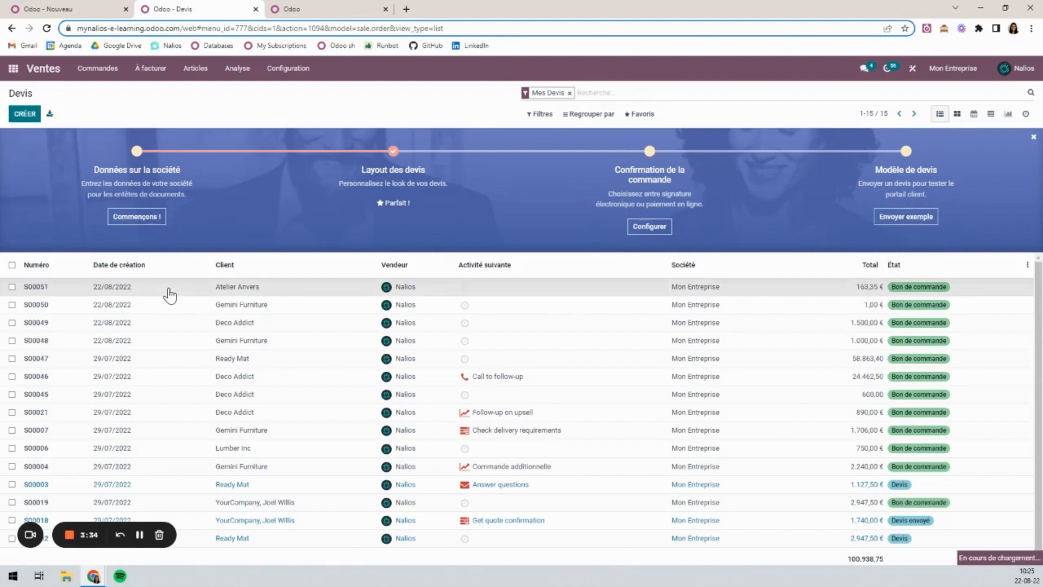
left_click(170, 294)
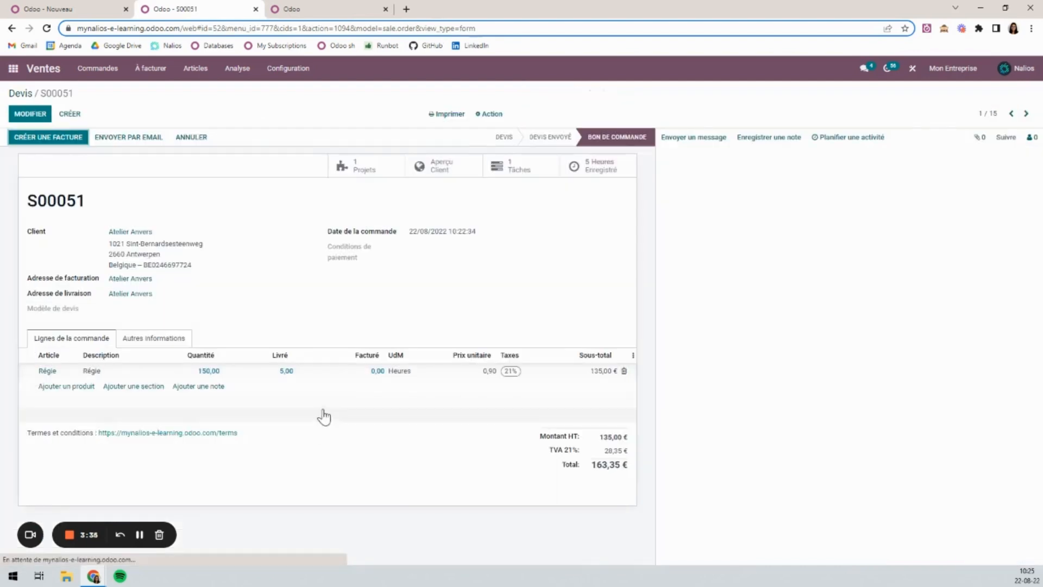
- Add another timesheet line of 3 hours to the order's Régie task, save the task and return to the sales order
left_click(517, 174)
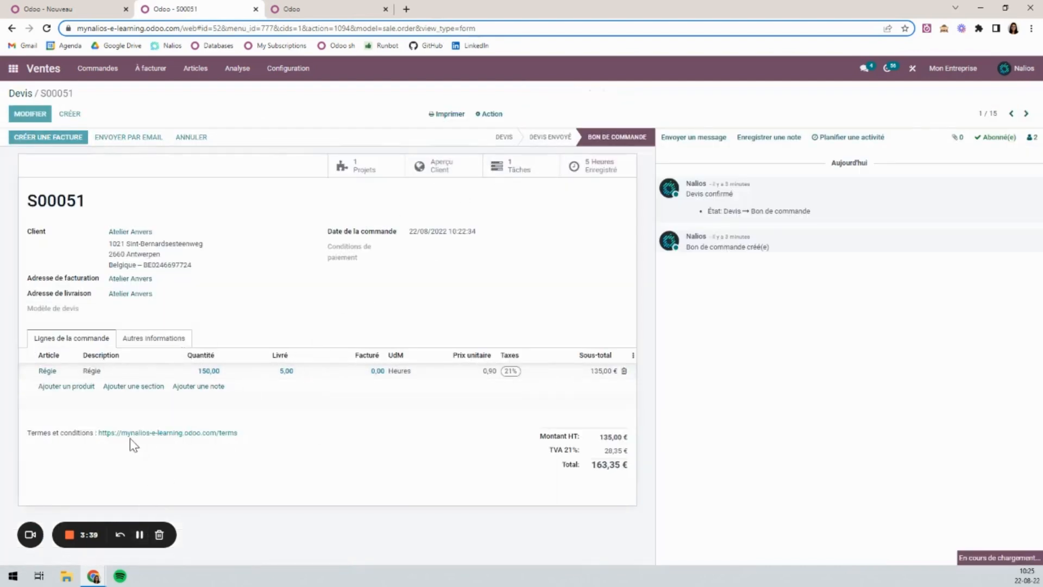
left_click(101, 343)
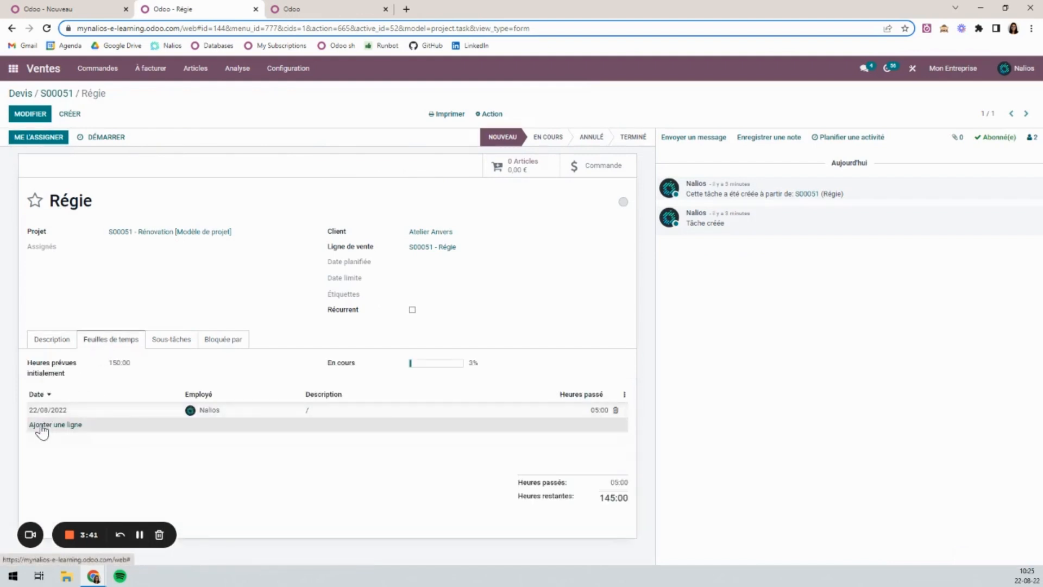
left_click(56, 425)
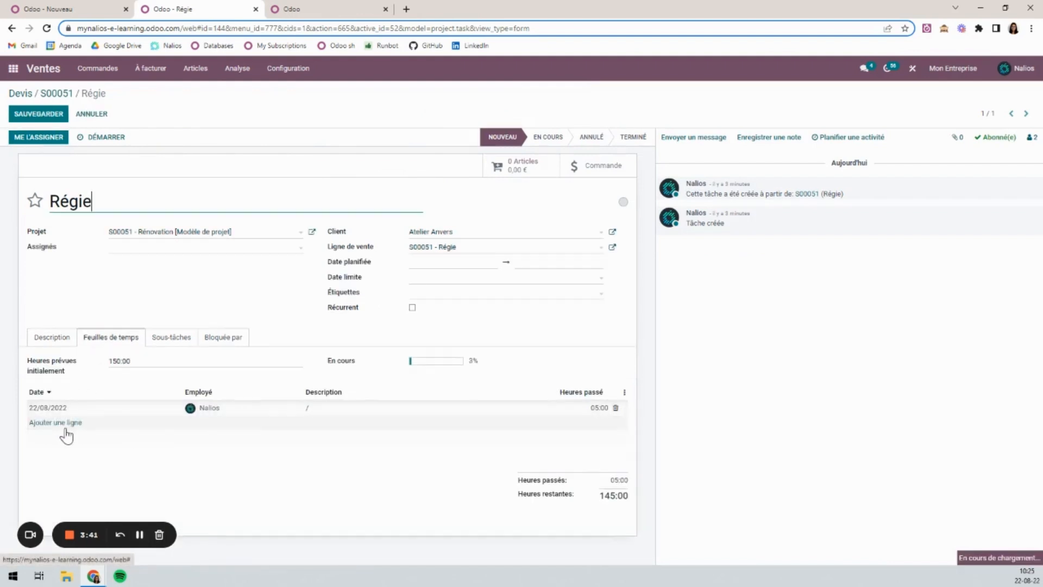
left_click(515, 424)
type("3")
left_click(408, 468)
left_click(39, 115)
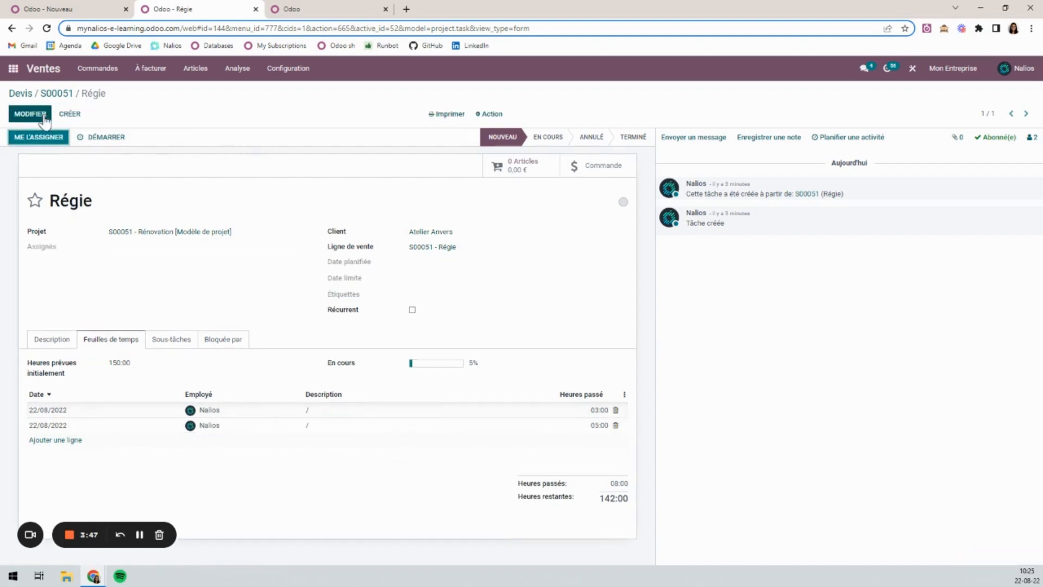
left_click(64, 94)
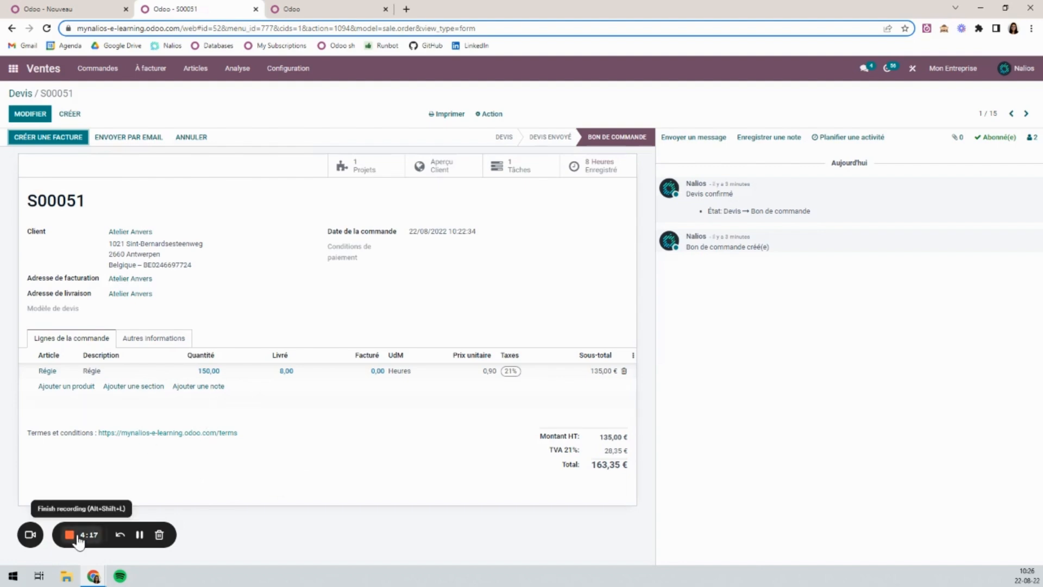
left_click(82, 535)
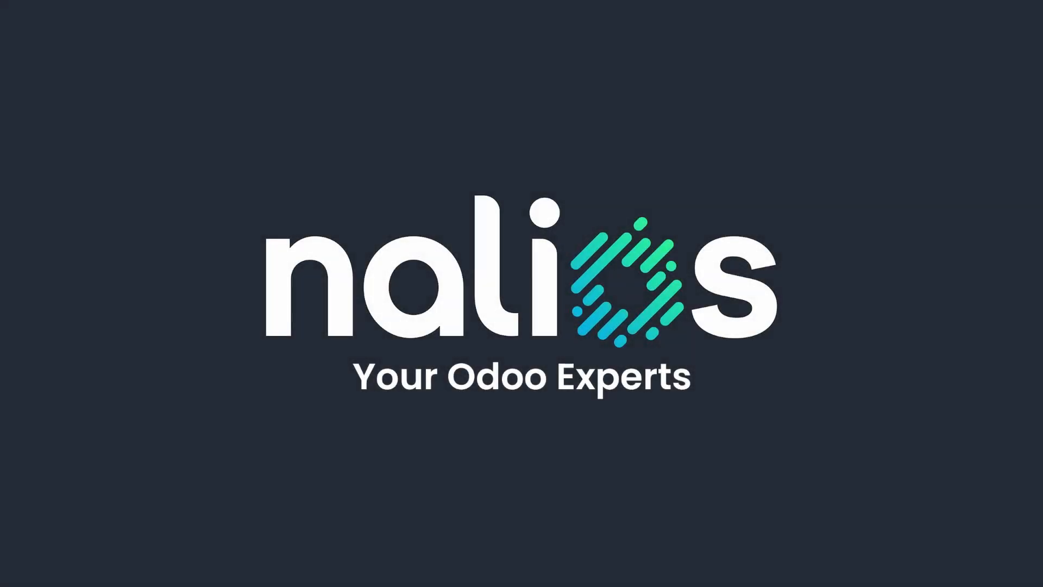